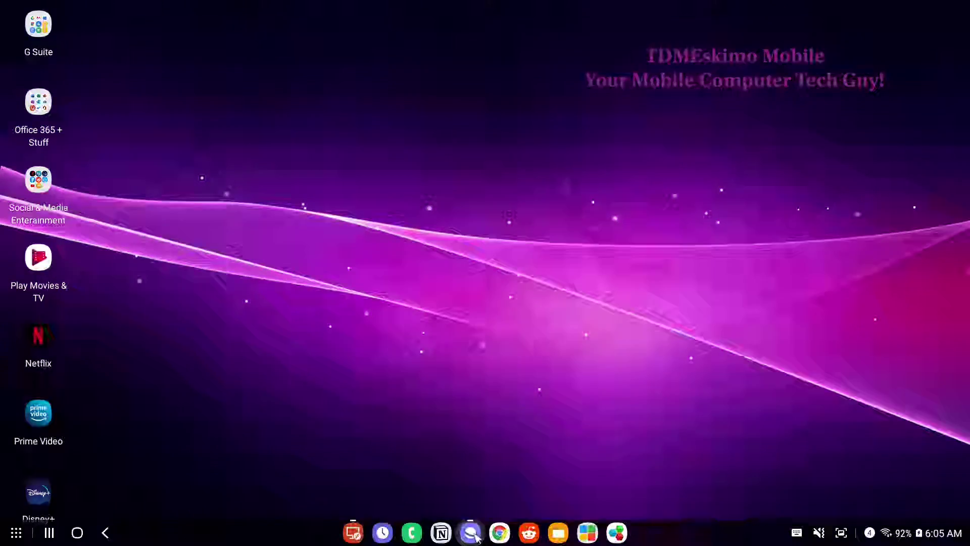
# Bring up the S1 E9 AndrOpen Office outline in Samsung Internet, then the convergence definition tab
pyautogui.click(500, 533)
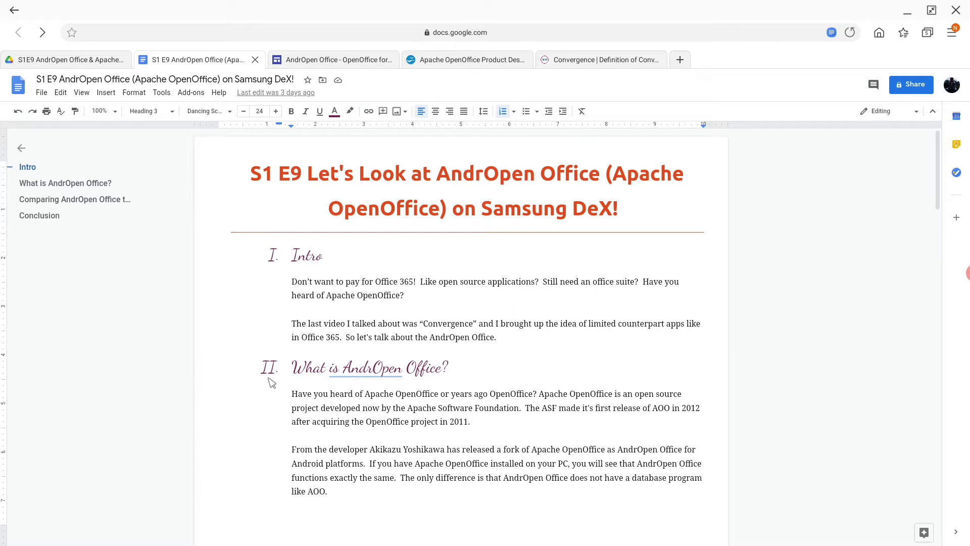
pyautogui.click(608, 64)
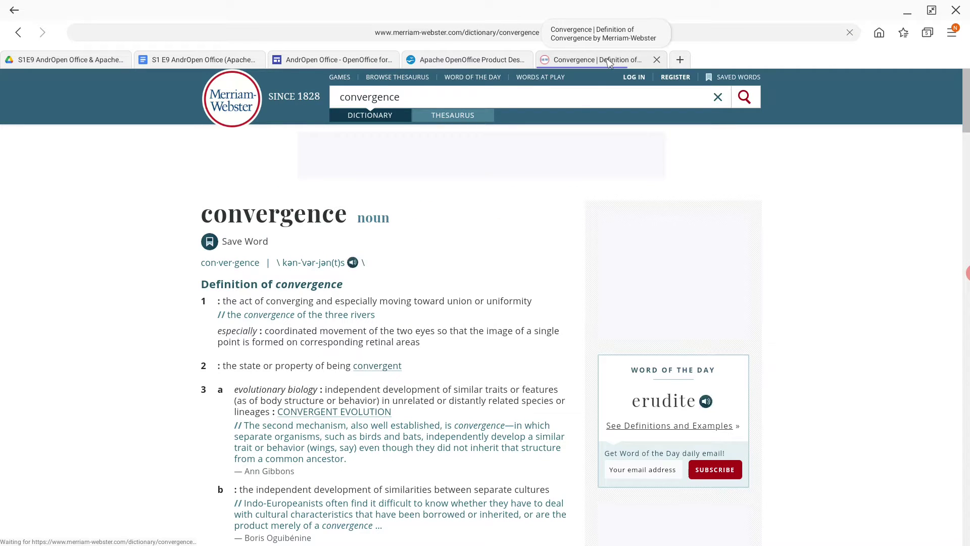
pyautogui.scroll(-1, 447, 350)
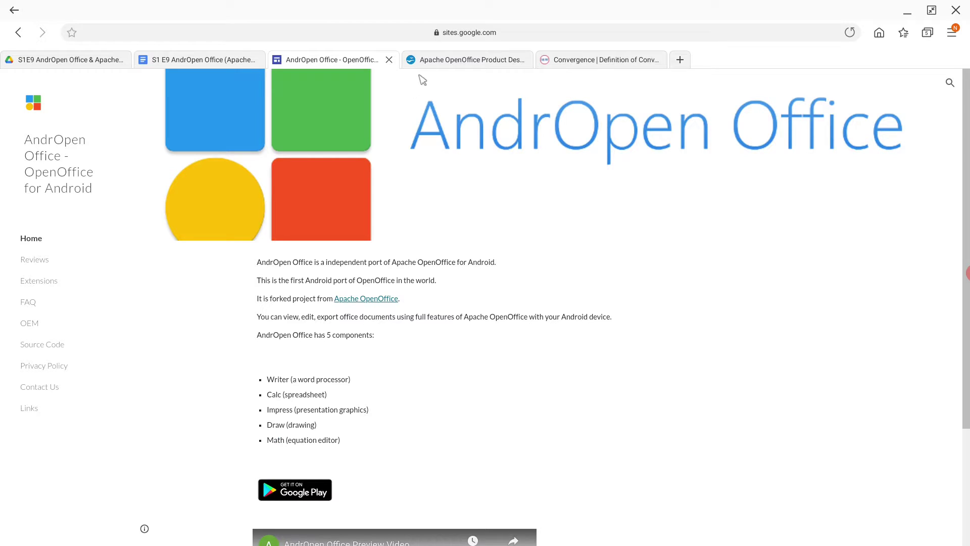
# Switch to the Apache OpenOffice Product Description tab listing Writer, Calc, Impress, Draw, Base and Math
pyautogui.click(447, 68)
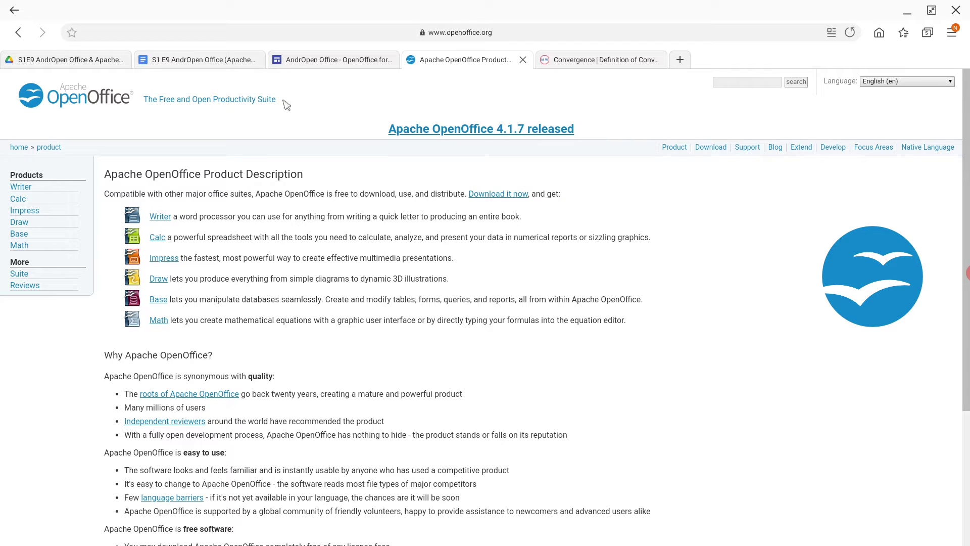
# Show the AndrOpen Office – OpenOffice for Android site, then head to the remote Windows session
pyautogui.click(324, 61)
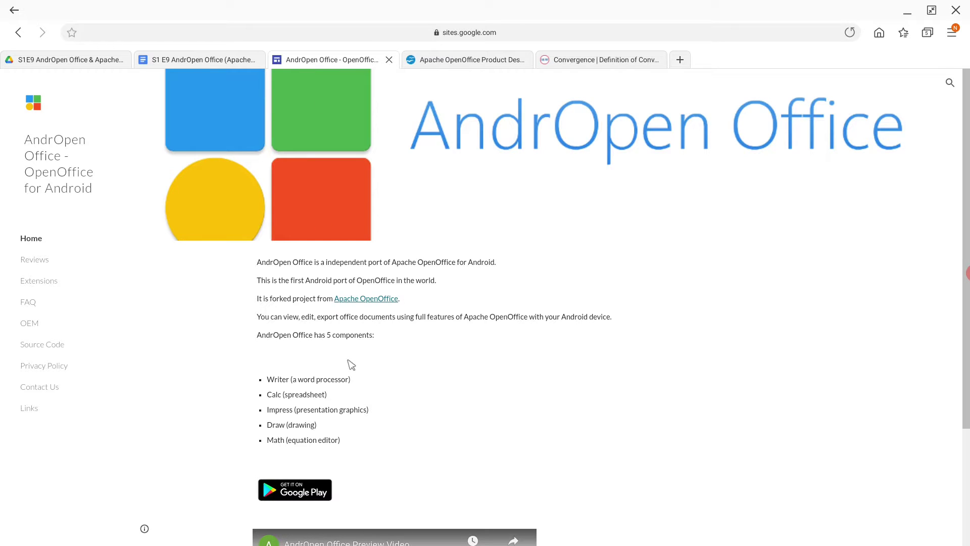
pyautogui.hotkey('alt', 'Tab')
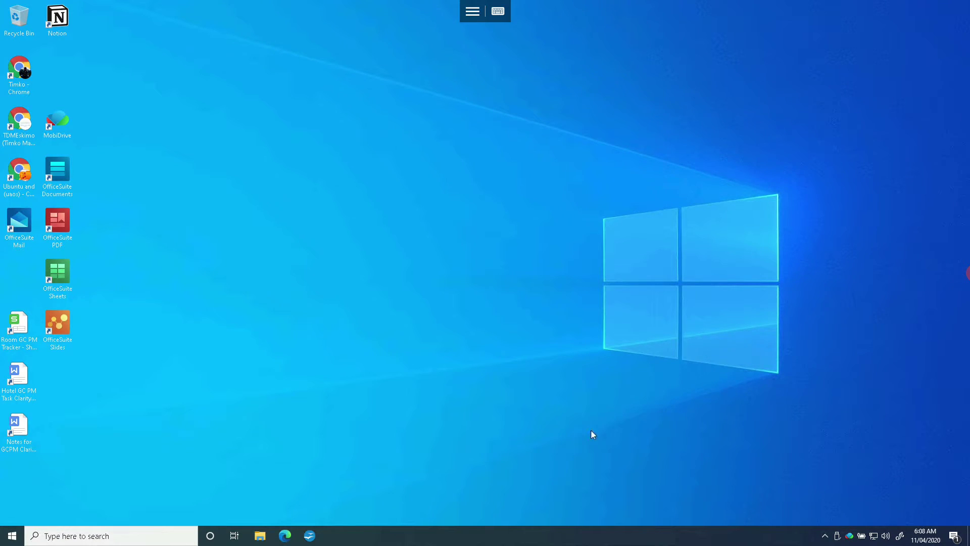
# Launch Apache OpenOffice 4 from the remote Windows 10 taskbar
pyautogui.click(309, 535)
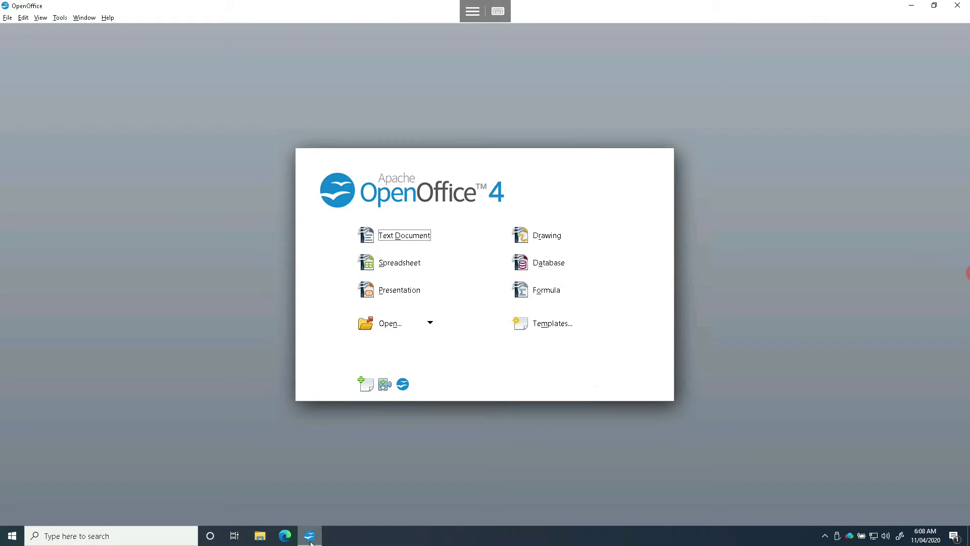
# Open the recent file OpenOffice On DeX.odt from the Start Center's Open dropdown
pyautogui.click(432, 325)
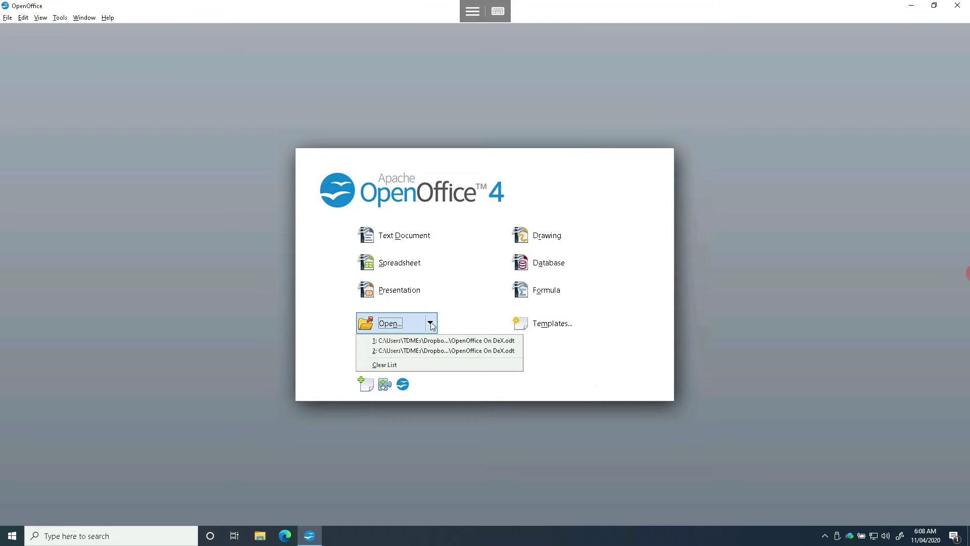
pyautogui.click(432, 347)
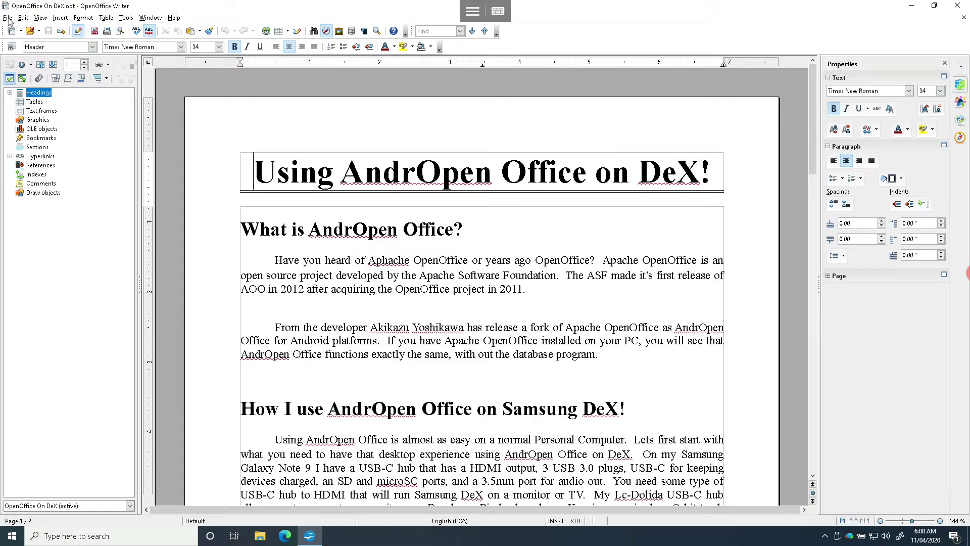
# Browse Writer's File, Table and Help menus, then return to the DeX desktop
pyautogui.click(8, 18)
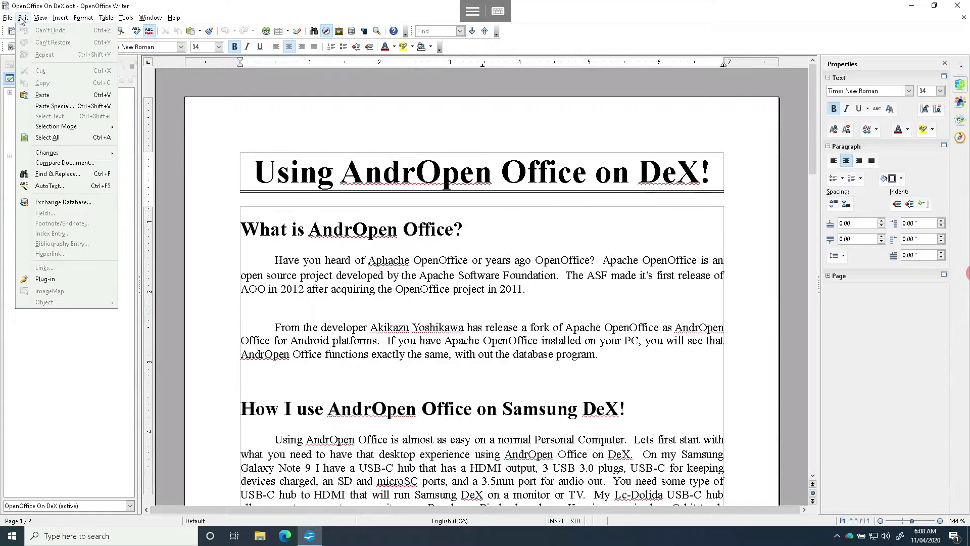
pyautogui.moveTo(106, 18)
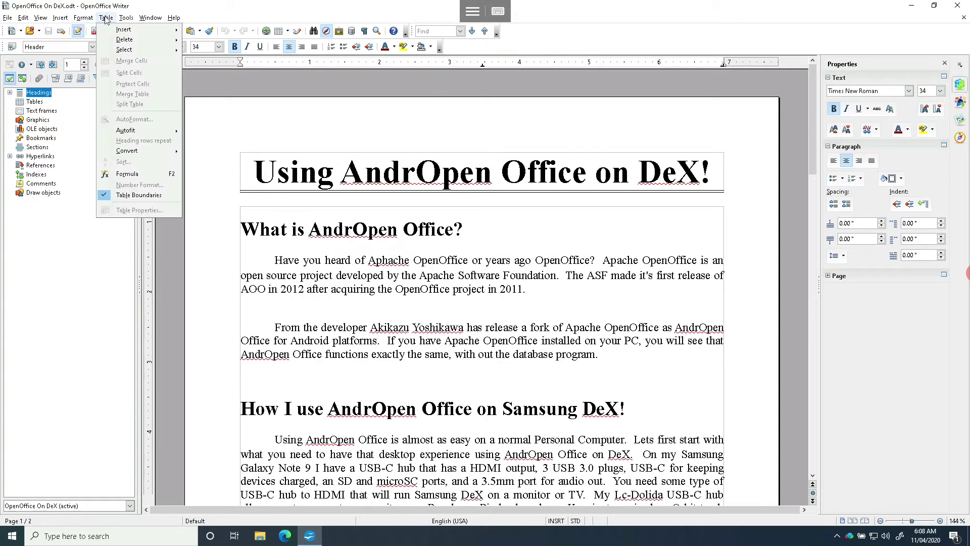
pyautogui.click(232, 12)
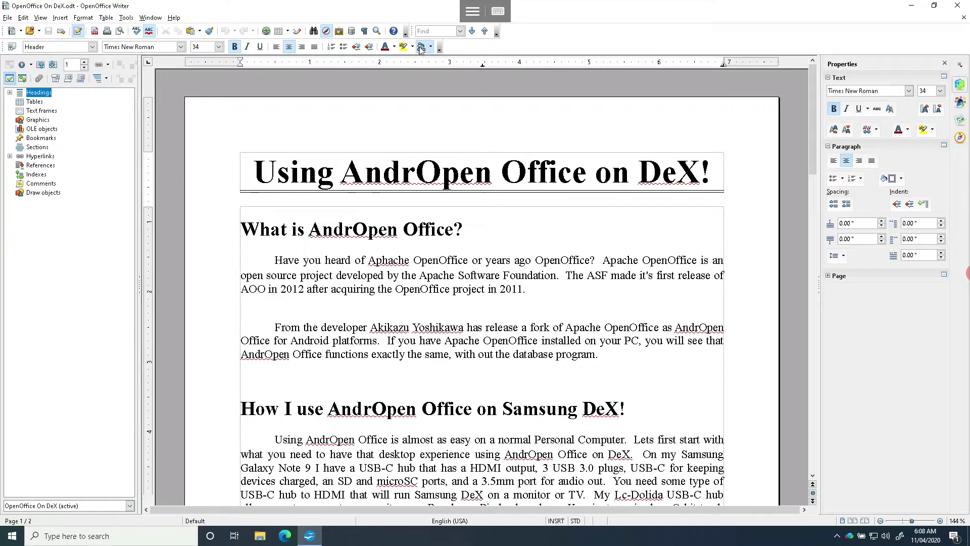
pyautogui.hotkey('alt', 'Tab')
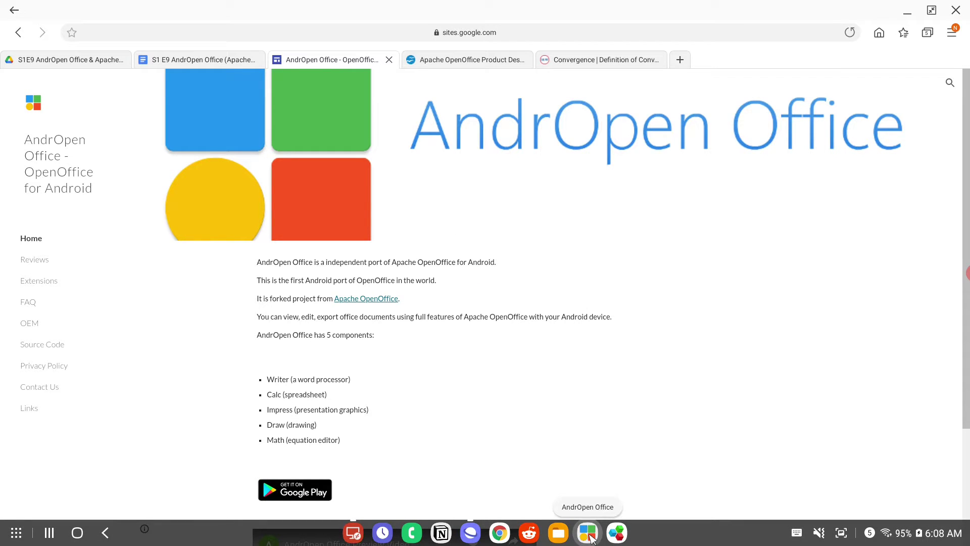
# Launch AndrOpen Office on DeX and open OpenOffice On DeX.odt from its OPEN tab
pyautogui.click(588, 533)
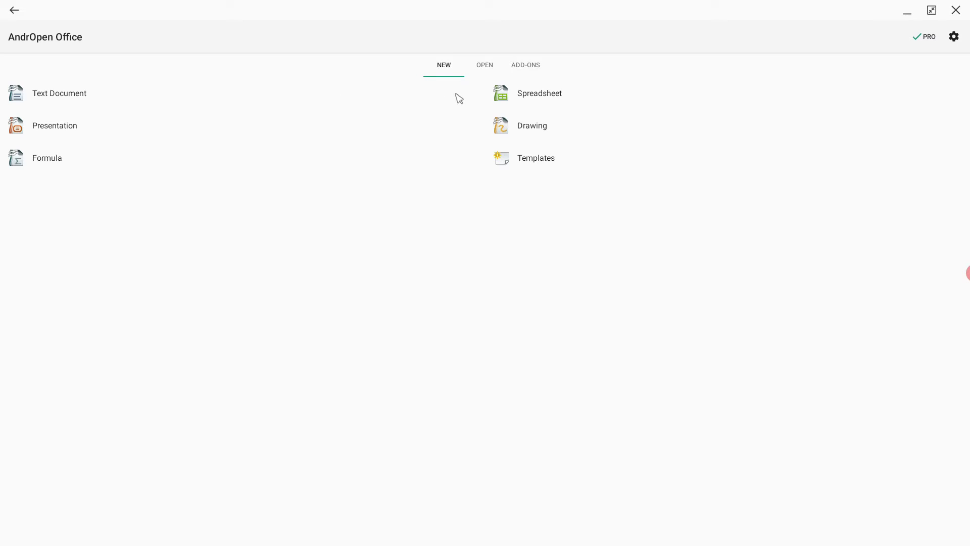
pyautogui.click(480, 71)
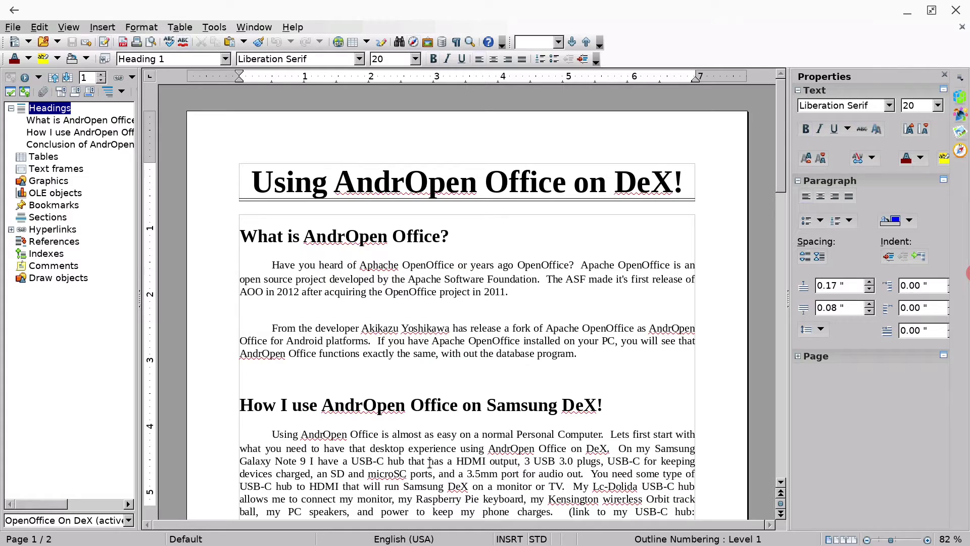
# Browse AndrOpen Office's File and Help menus, then return to the remote Windows Writer copy
pyautogui.click(16, 31)
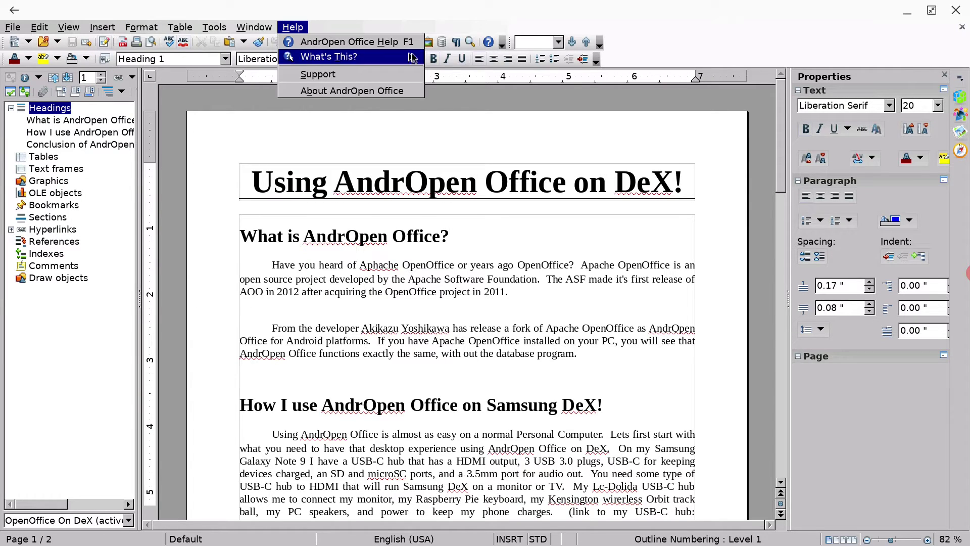
pyautogui.press('Escape')
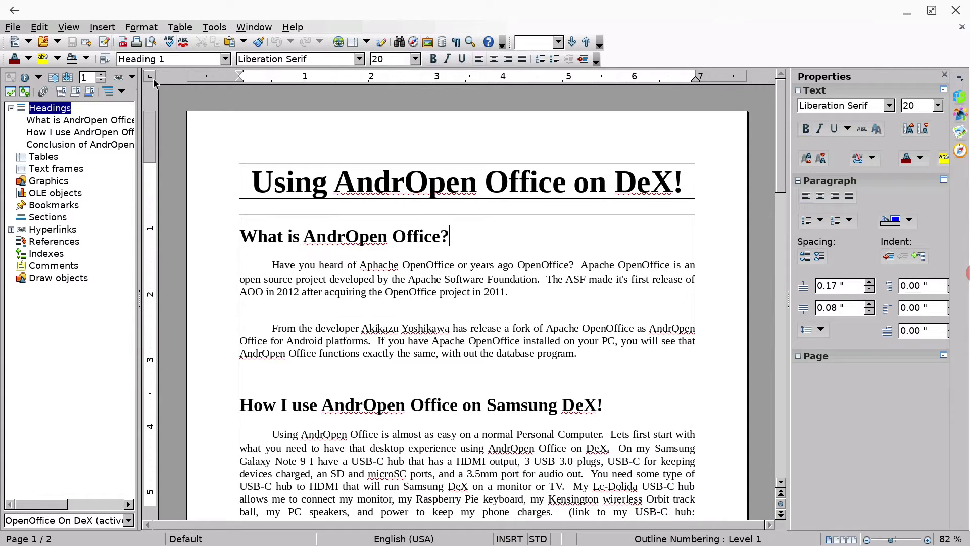
pyautogui.hotkey('alt', 'Tab')
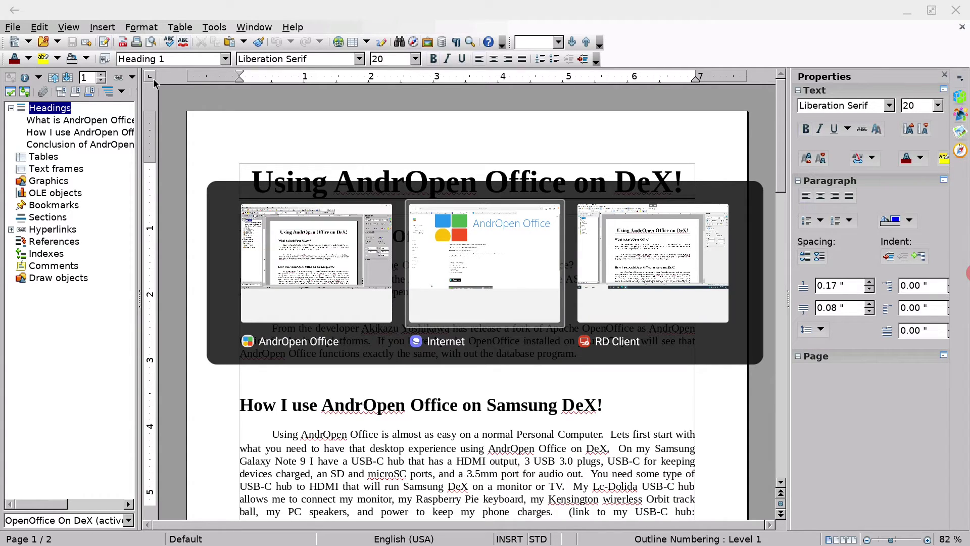
pyautogui.hotkey('alt', 'Tab')
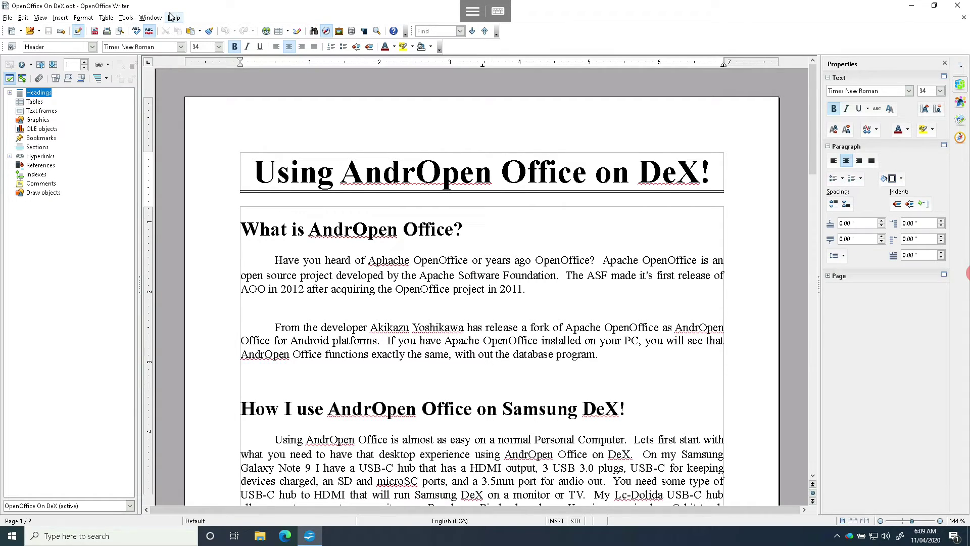
# View Help > About OpenOffice, showing Apache OpenOffice 4.1.7, and close it
pyautogui.click(172, 18)
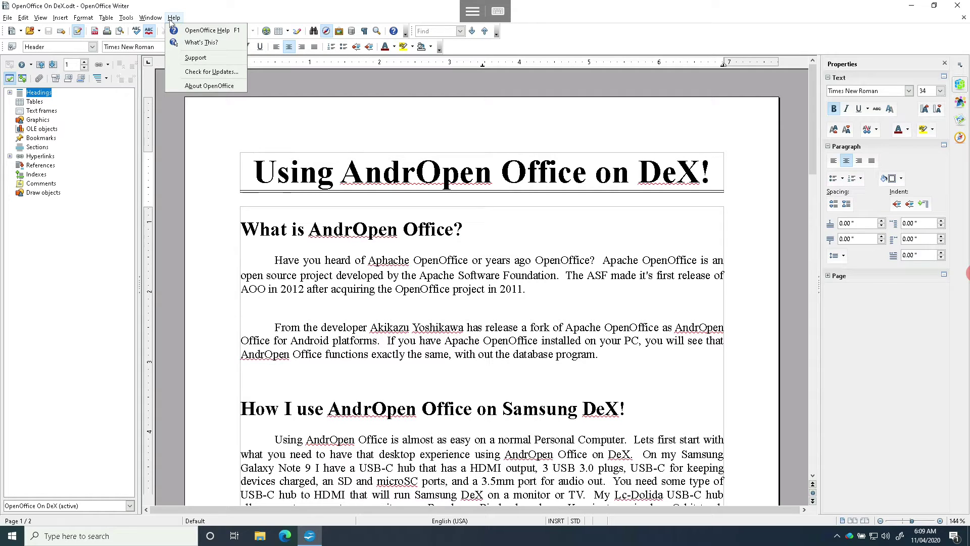
pyautogui.click(205, 87)
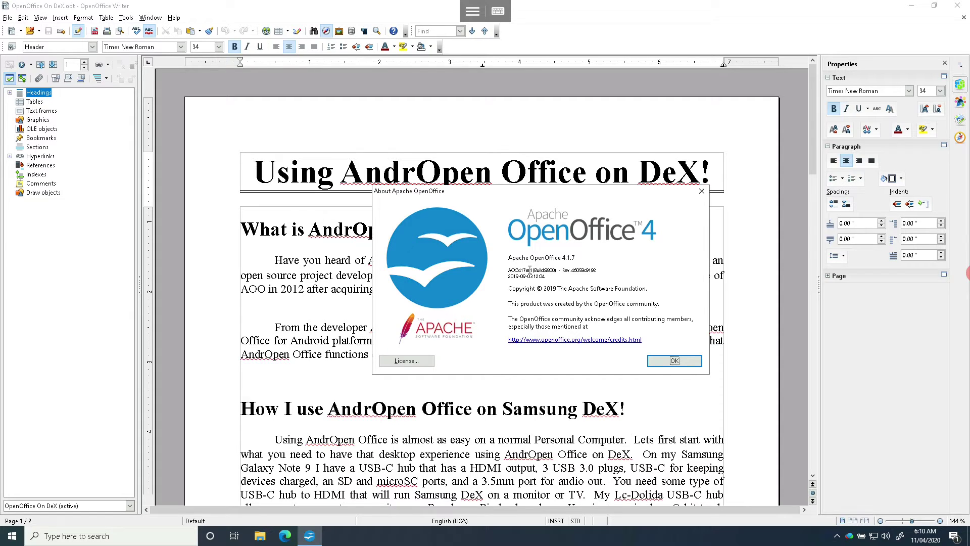
pyautogui.click(674, 360)
# Return to AndrOpen Office on DeX and open its Help menu at About AndrOpen Office
pyautogui.hotkey('alt', 'Tab')
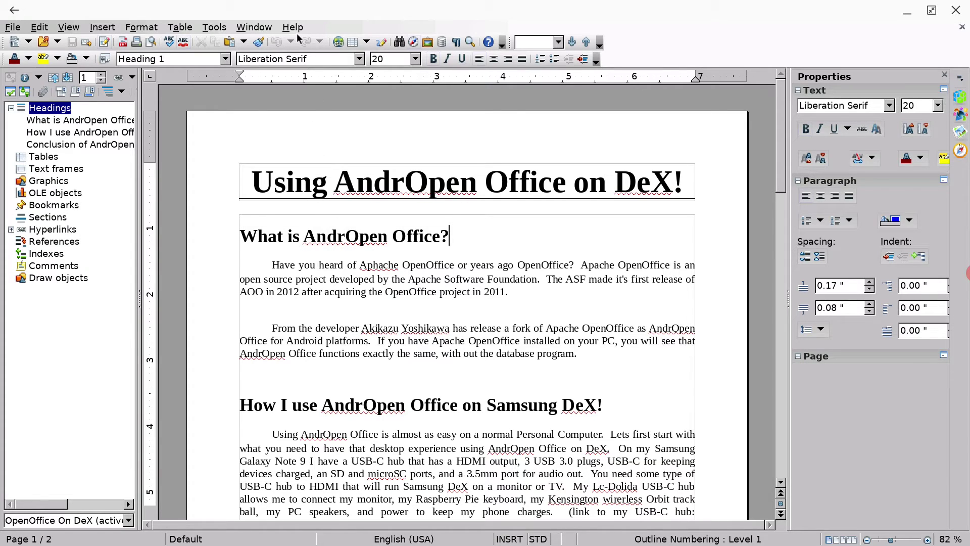
pyautogui.click(294, 28)
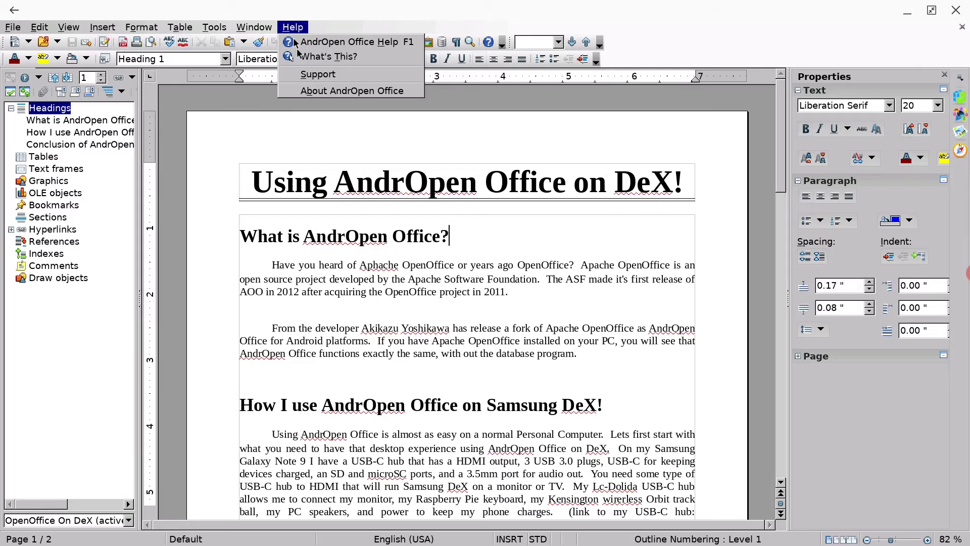
# Show AndrOpen Office's About information (version 4.7.0), then bring the Windows remote desktop forward
pyautogui.click(308, 92)
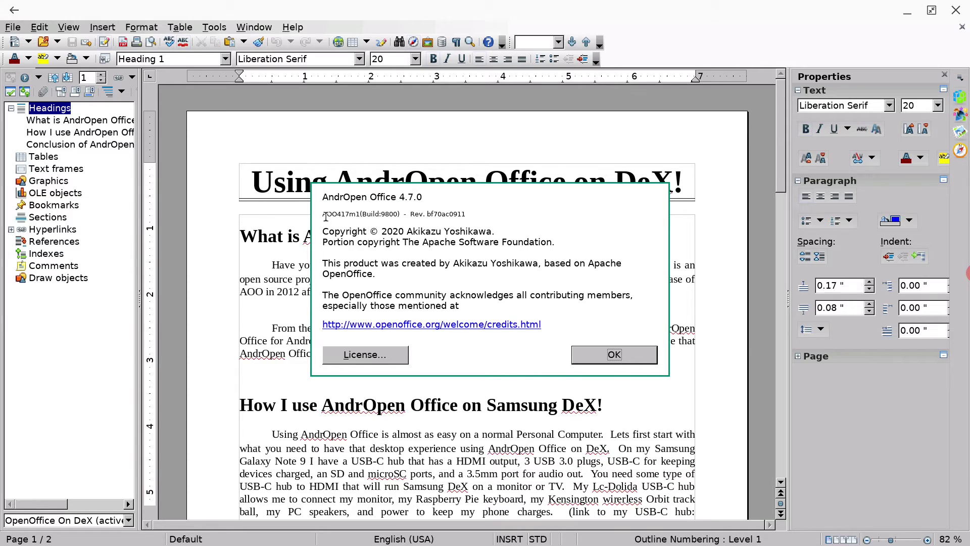
pyautogui.hotkey('alt', 'Tab')
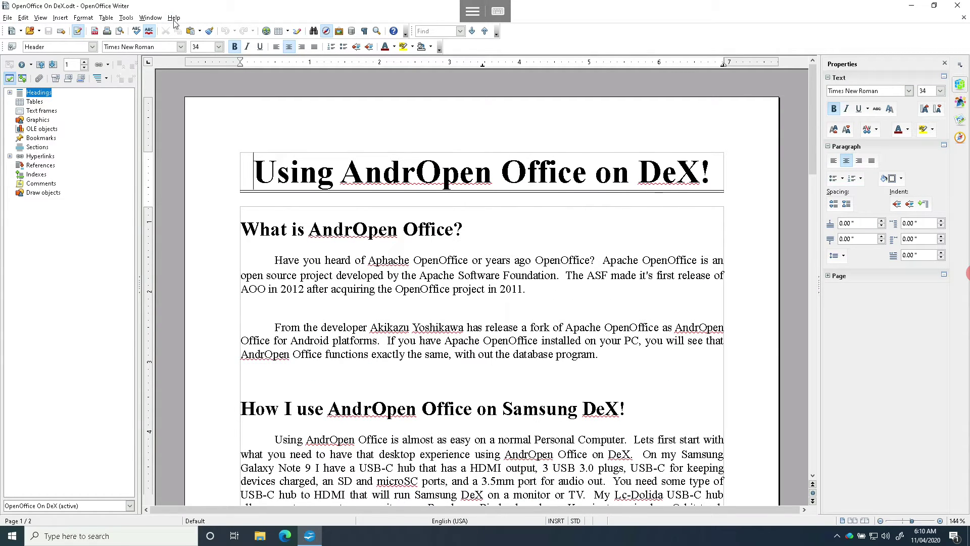
# Show Apache OpenOffice's About information (version 4.1.7) from Help, then return to AndrOpen Office
pyautogui.click(174, 18)
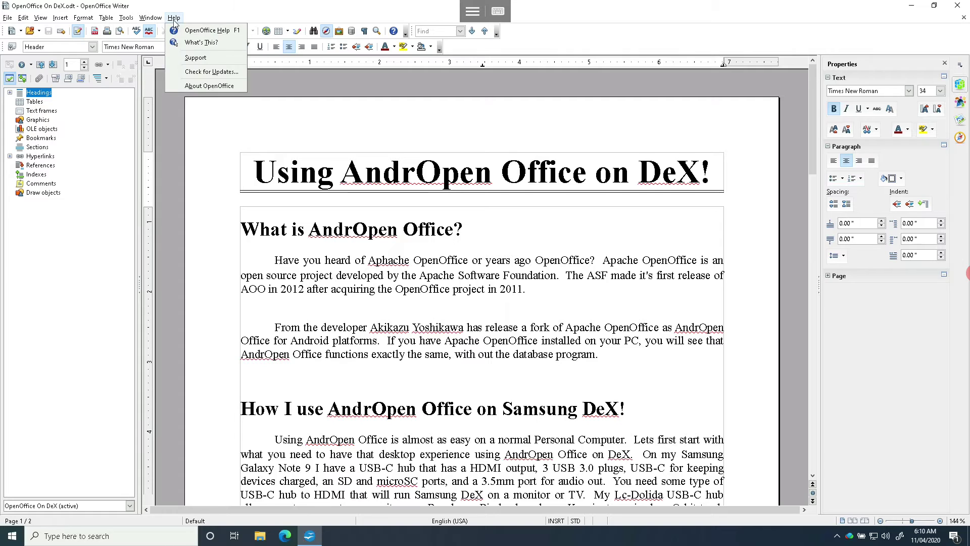
pyautogui.click(195, 88)
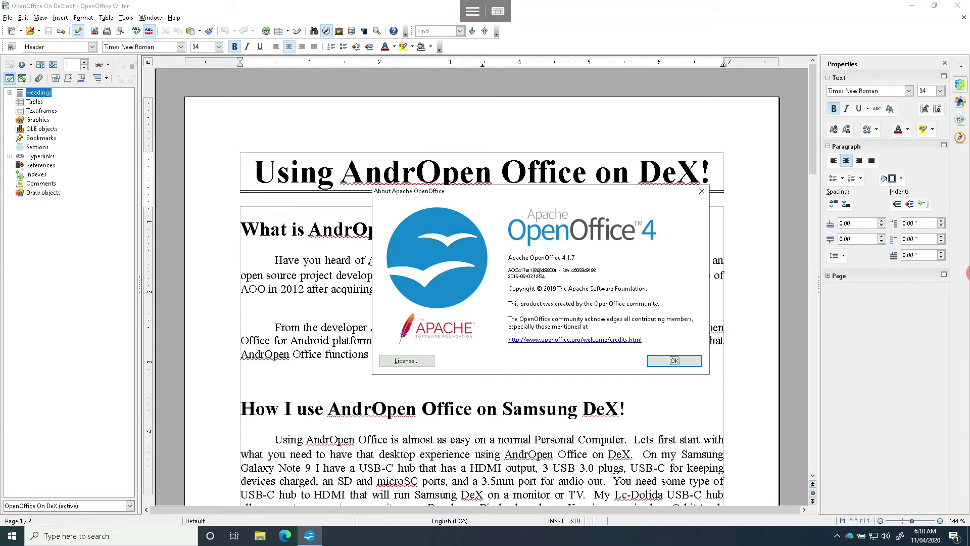
pyautogui.hotkey('alt', 'Tab')
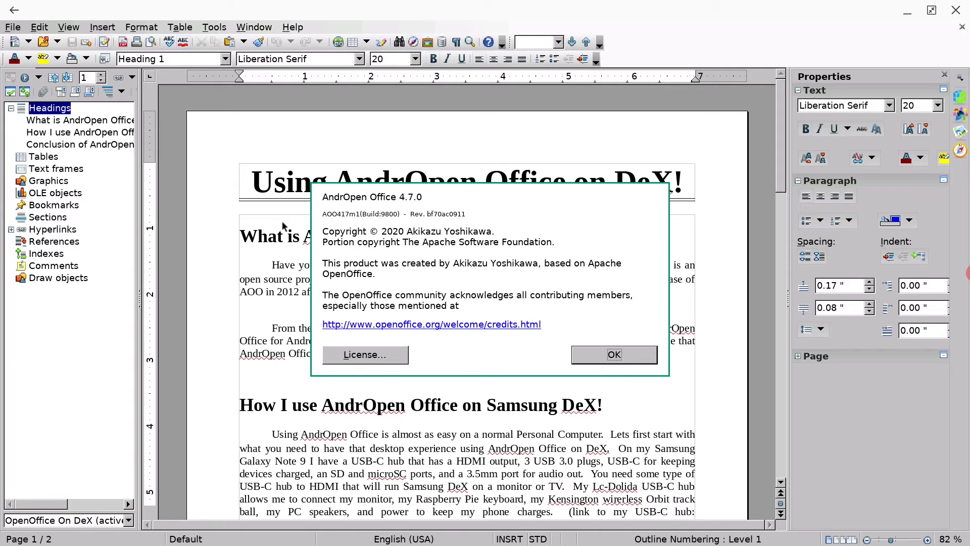
# Dismiss AndrOpen Office's About dialog and close its document back to the Start Center
pyautogui.click(607, 353)
pyautogui.hotkey('alt', 'Tab')
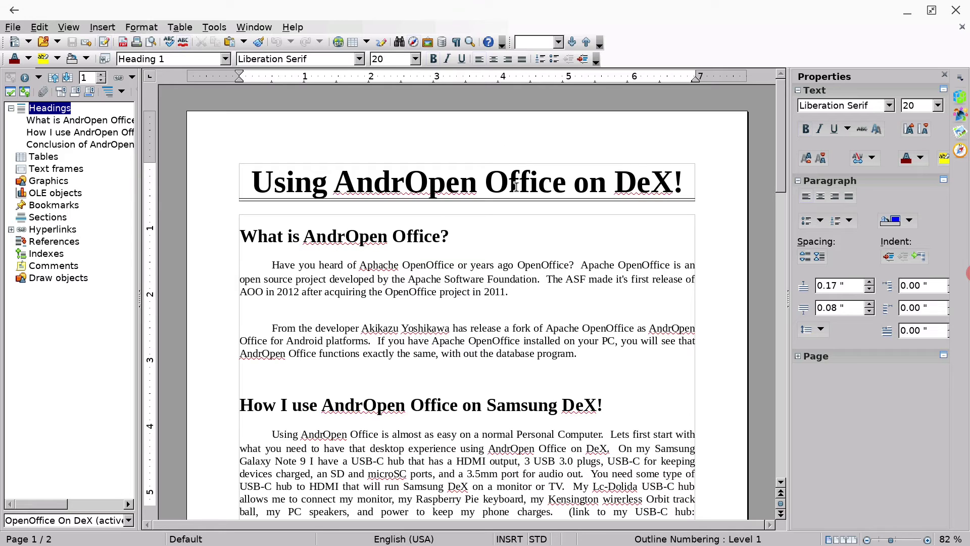
pyautogui.scroll(-1, 516, 167)
pyautogui.scroll(1, 515, 182)
pyautogui.click(15, 28)
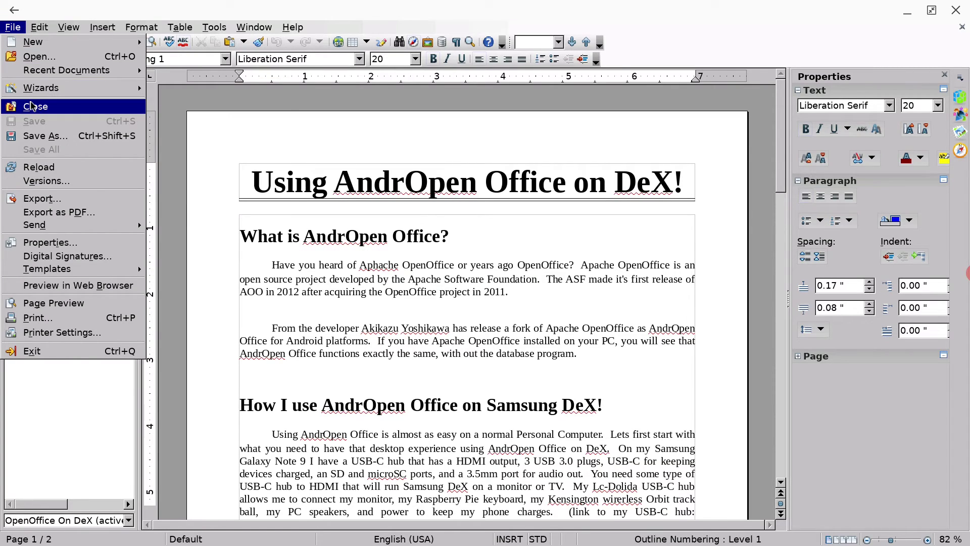
pyautogui.click(31, 107)
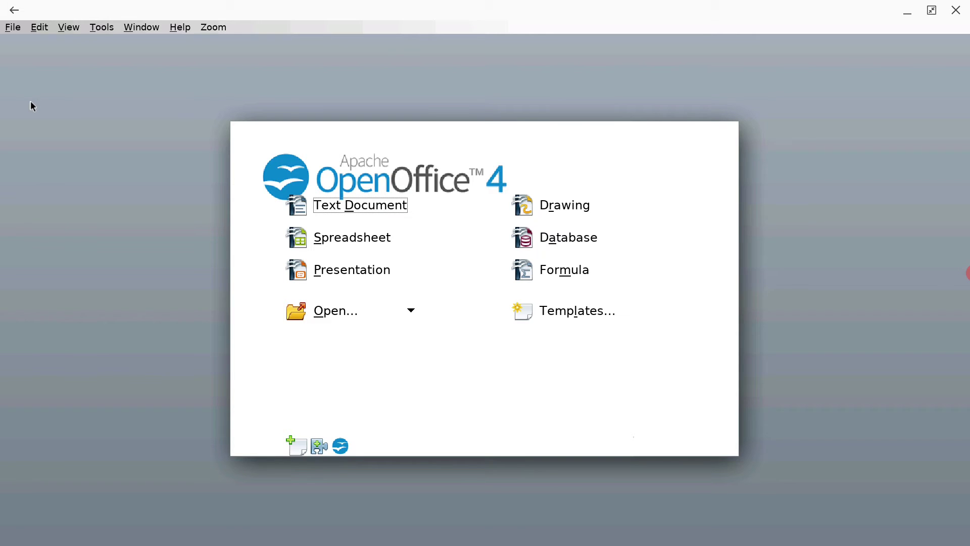
pyautogui.hotkey('alt', 'Tab')
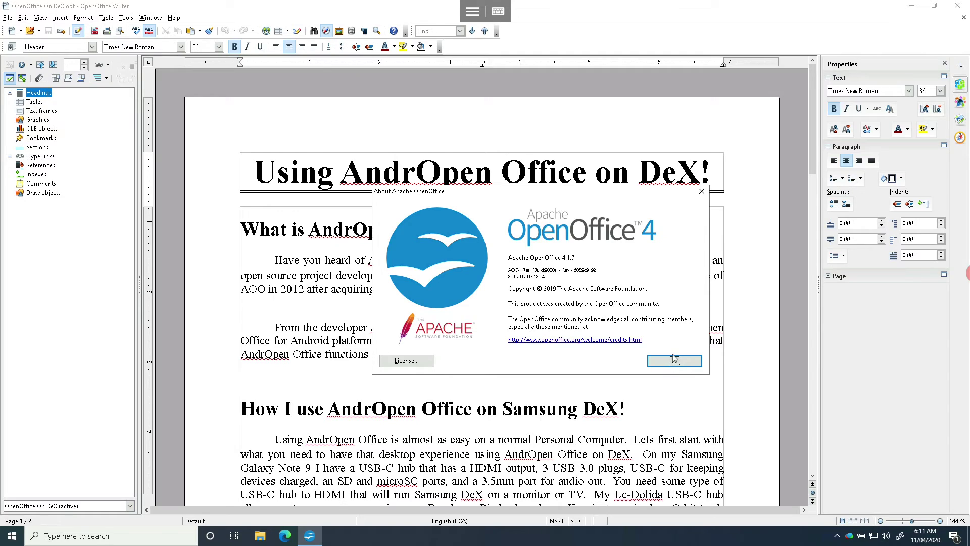
# Dismiss Apache OpenOffice's About dialog, close its Writer document, and return to DeX
pyautogui.click(674, 361)
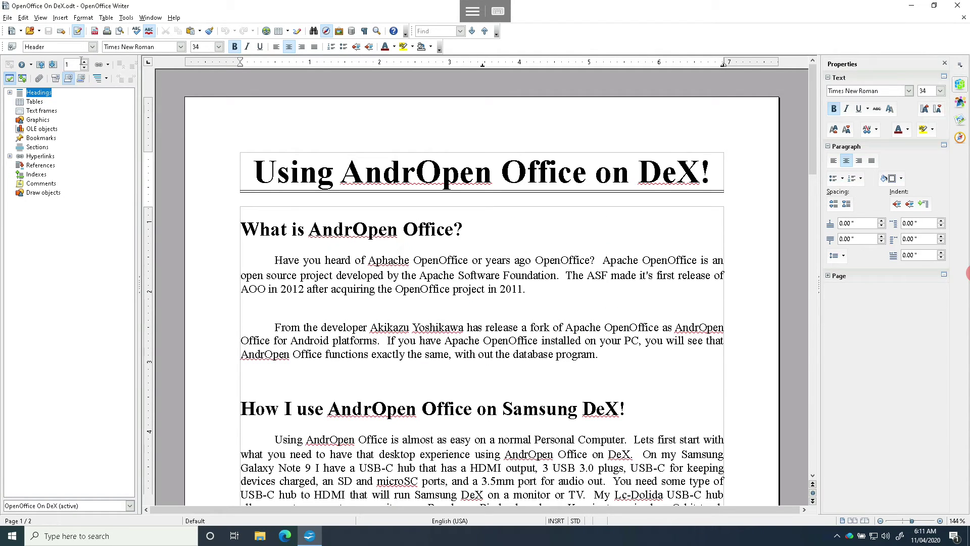
pyautogui.click(7, 17)
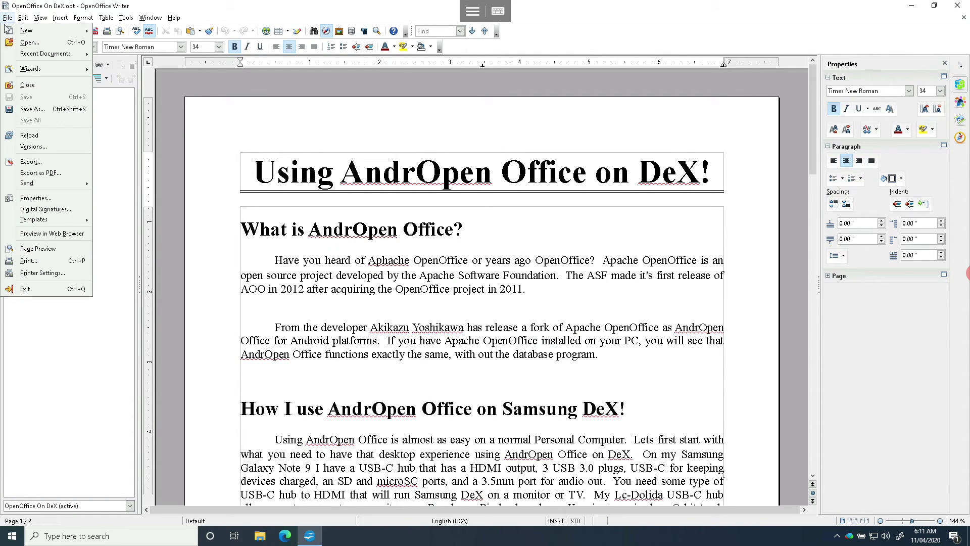
pyautogui.click(23, 88)
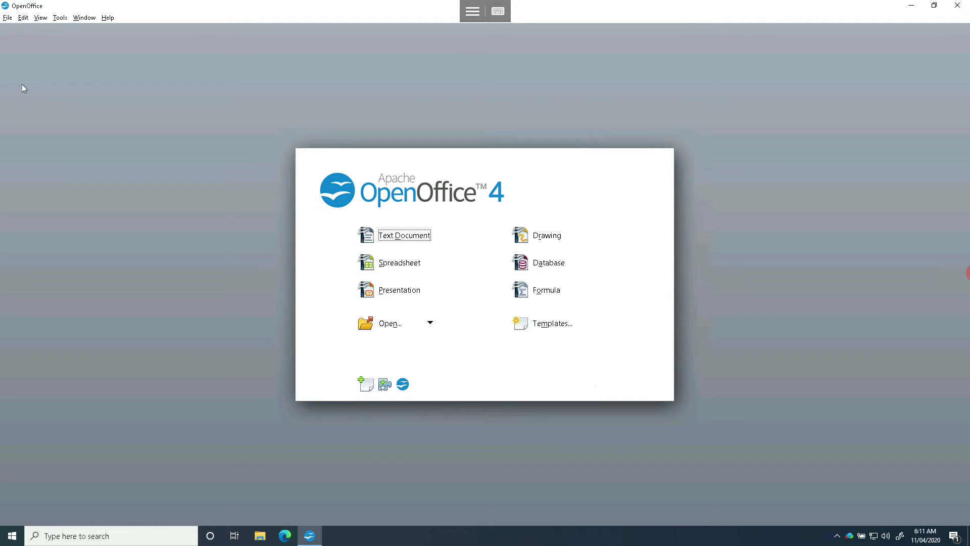
pyautogui.hotkey('alt', 'Tab')
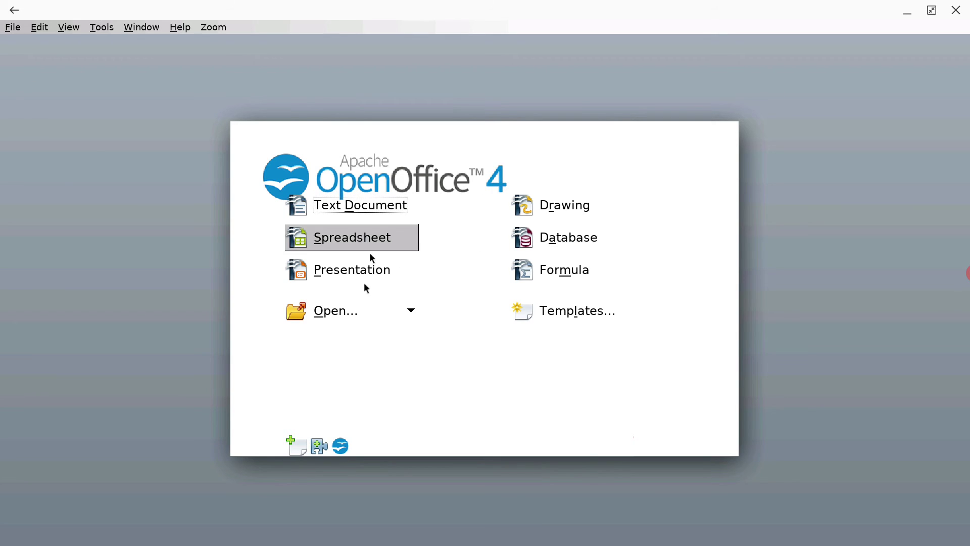
# Show and hide the Open button's recent-documents list, then bring up the DeX app switcher
pyautogui.click(410, 311)
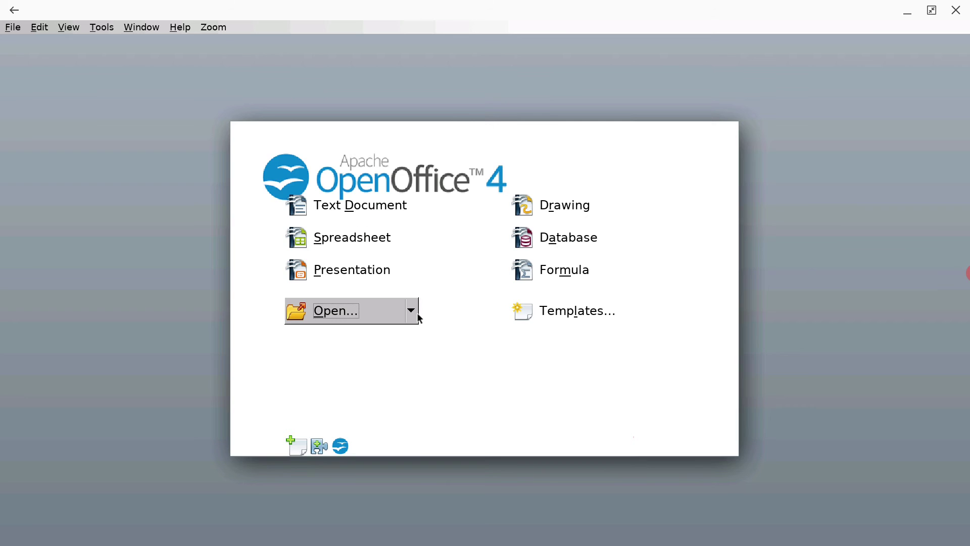
pyautogui.click(147, 372)
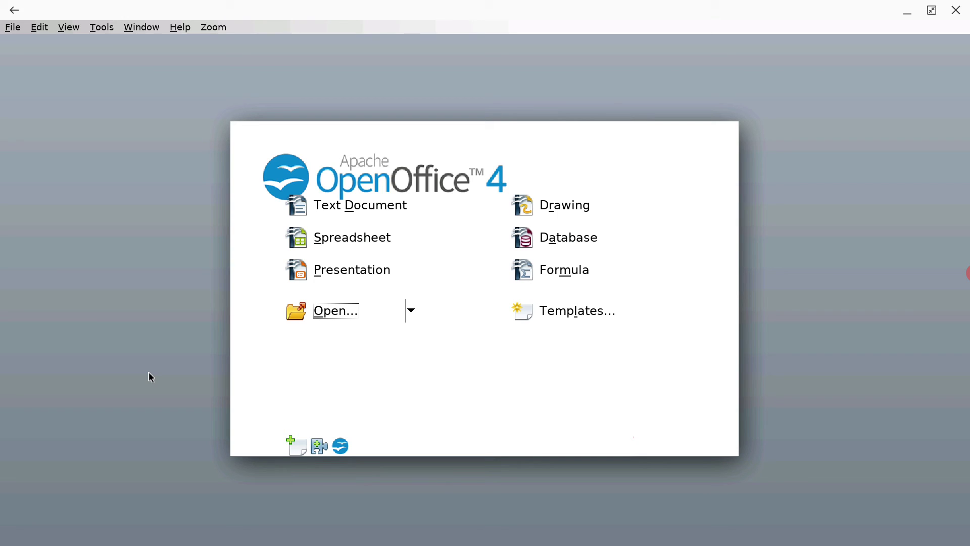
pyautogui.hotkey('alt', 'Tab')
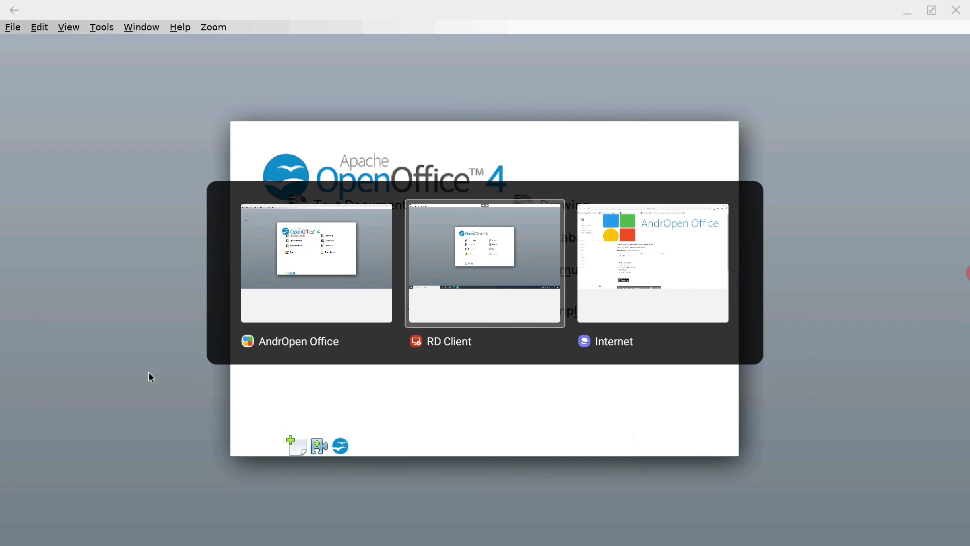
# In Samsung Internet, revisit the Apache OpenOffice and AndrOpen Office tabs, ending on Merriam-Webster's convergence page
pyautogui.hotkey('alt', 'Tab')
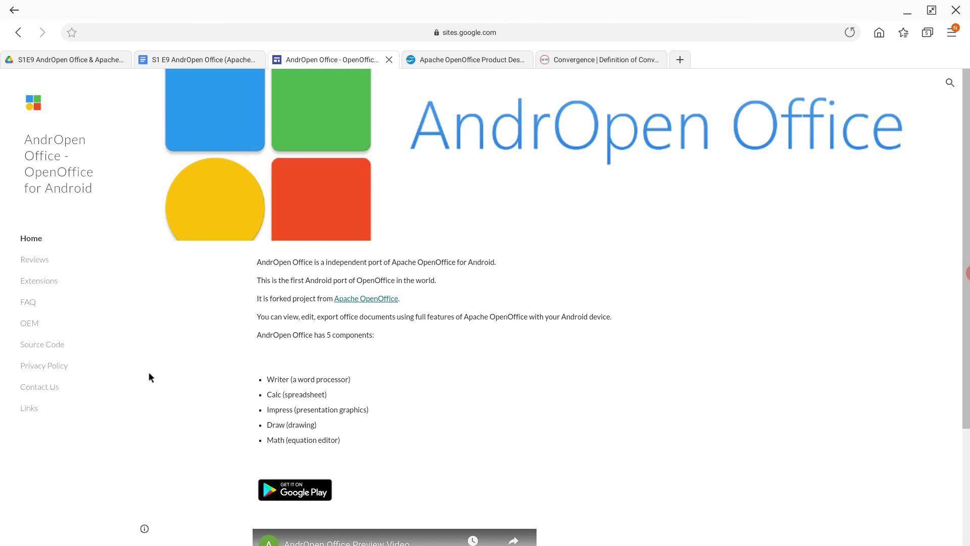
pyautogui.click(459, 67)
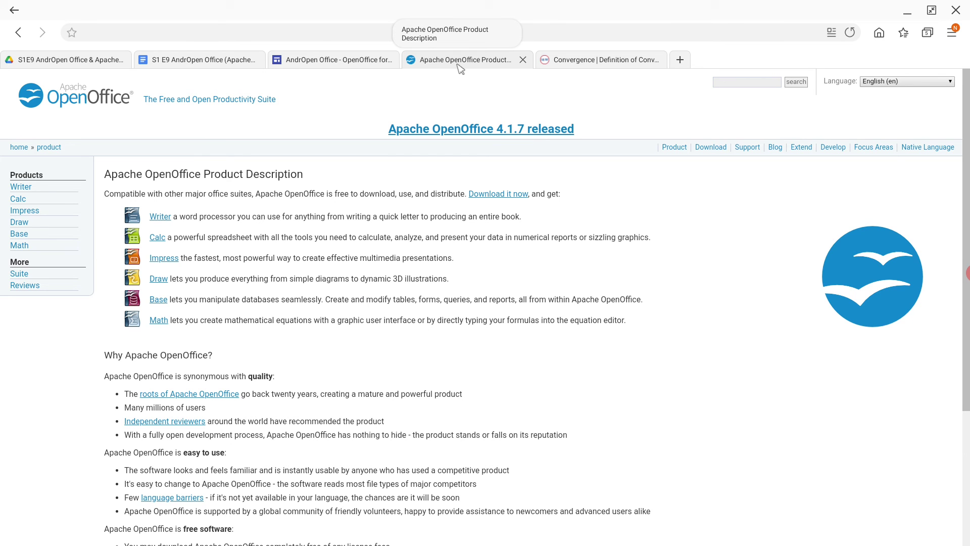
pyautogui.click(341, 67)
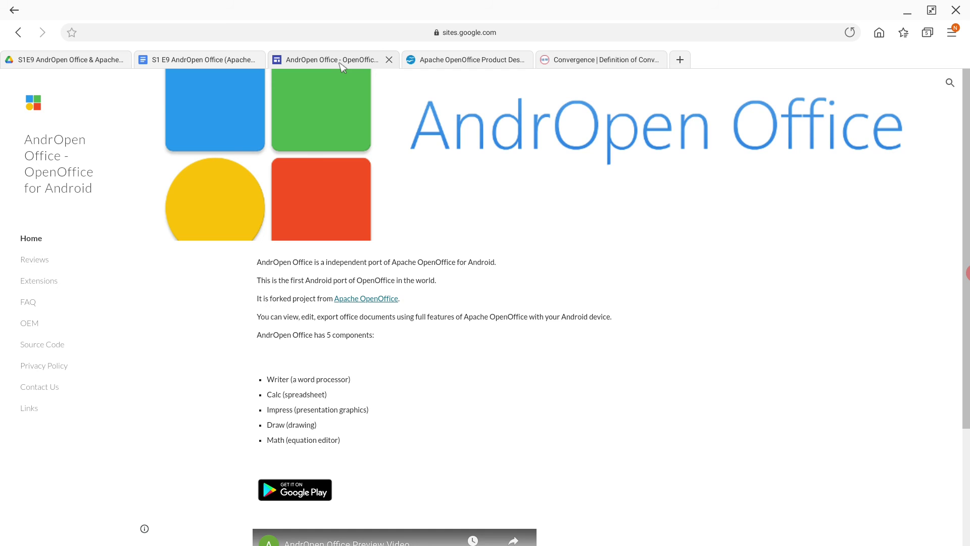
pyautogui.click(565, 61)
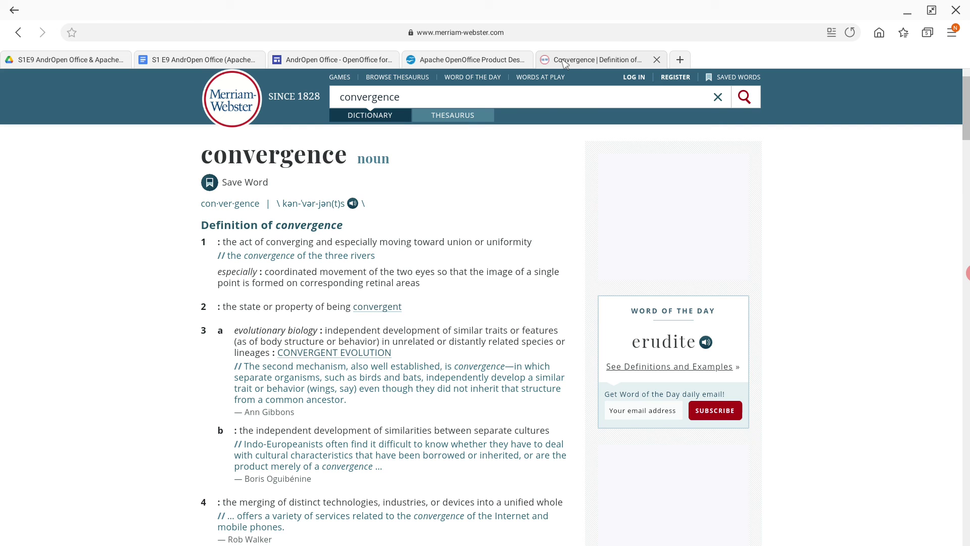